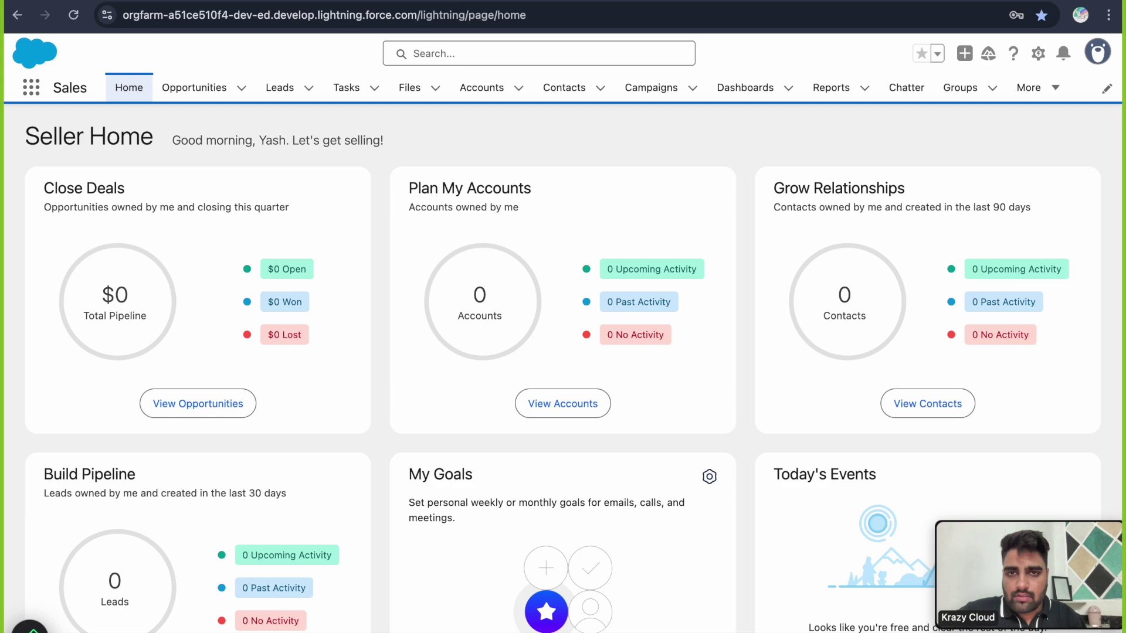
- Open the Developer Edition signup page (developer.sales) in a new browser tab and look through it
key("ctrl+t")
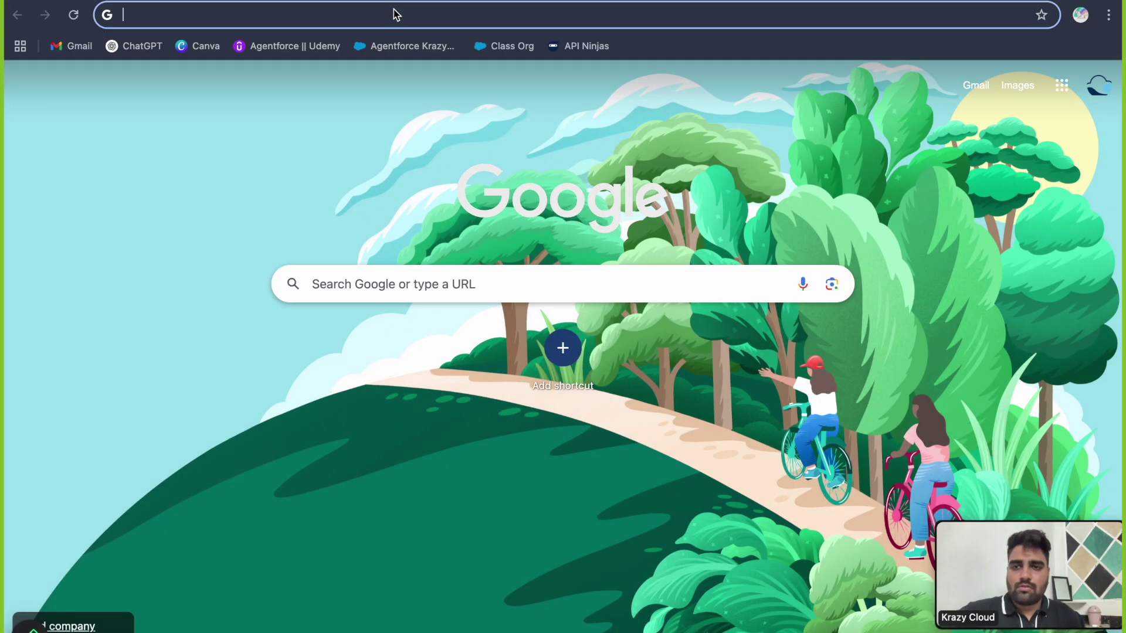
type("developer.sale")
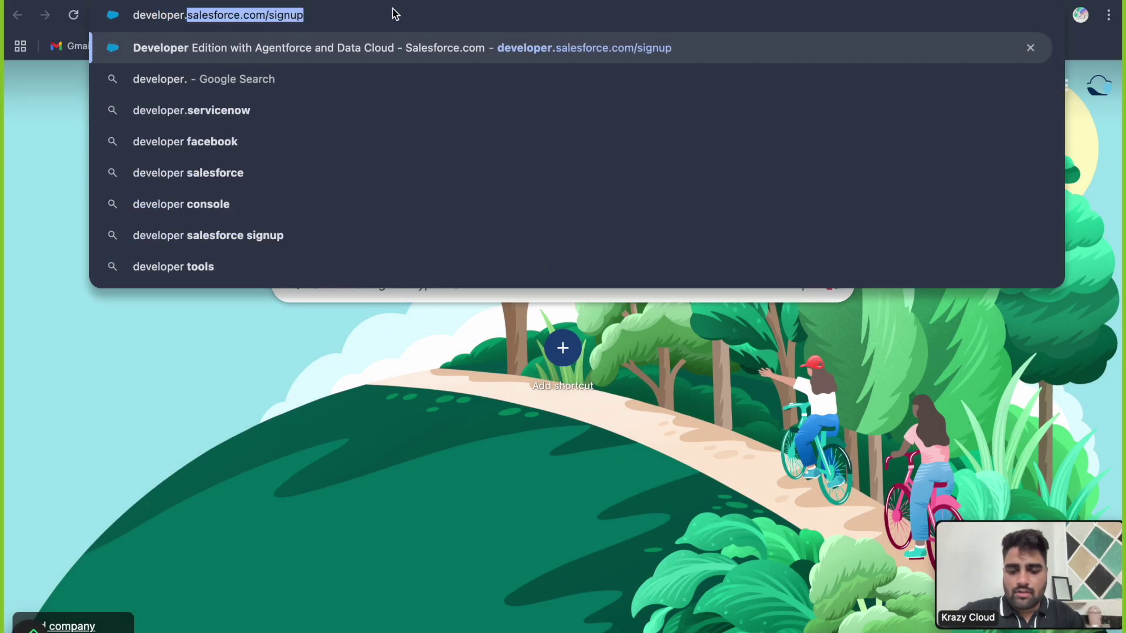
type("s")
key("Return")
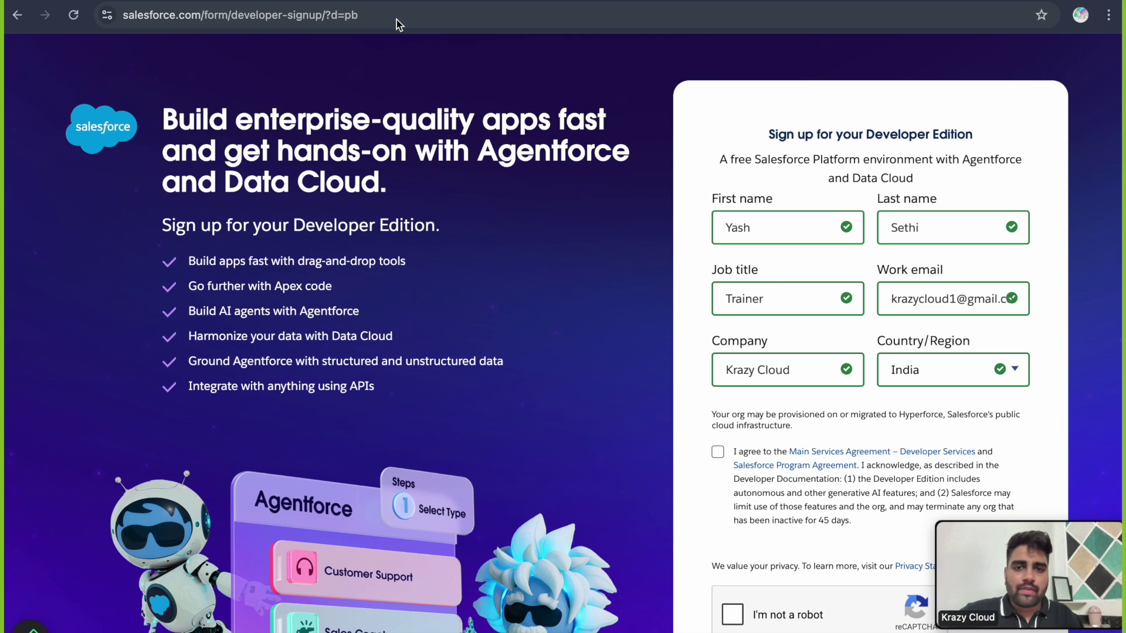
scroll(829, 459, "down", 1)
scroll(828, 455, "down", 3)
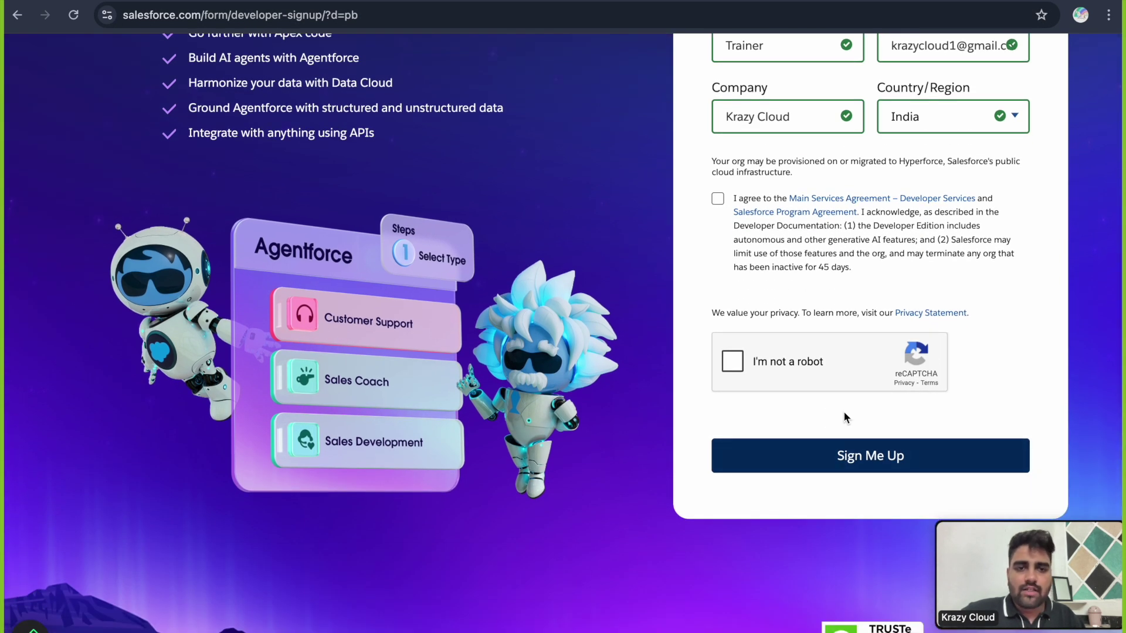
scroll(827, 456, "up", 4)
scroll(827, 456, "down", 3)
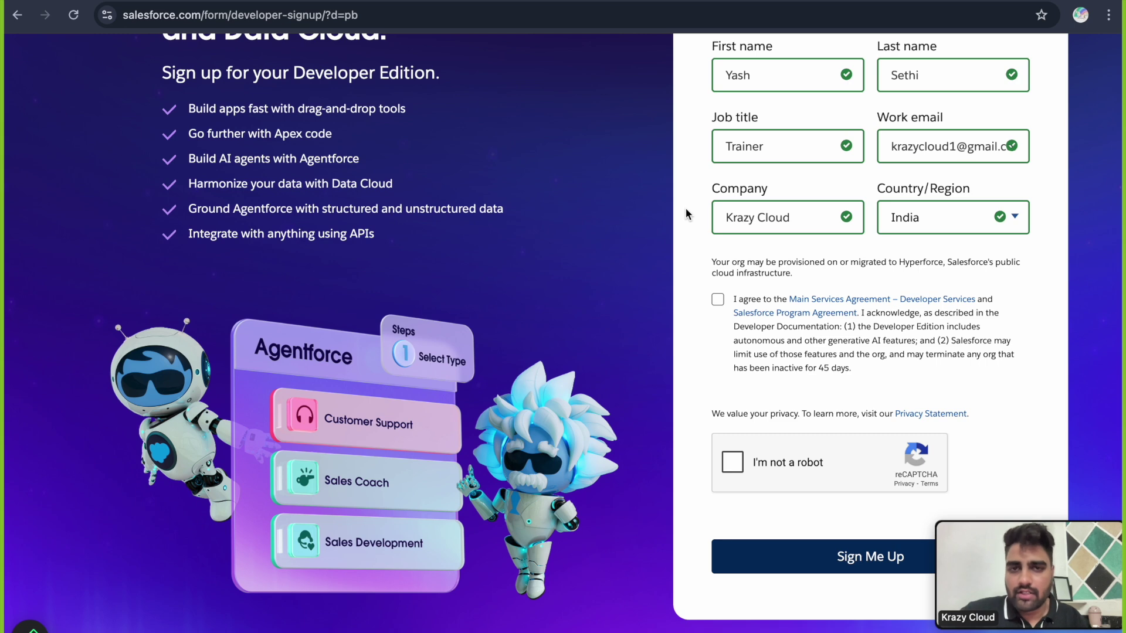
scroll(685, 209, "up", 3)
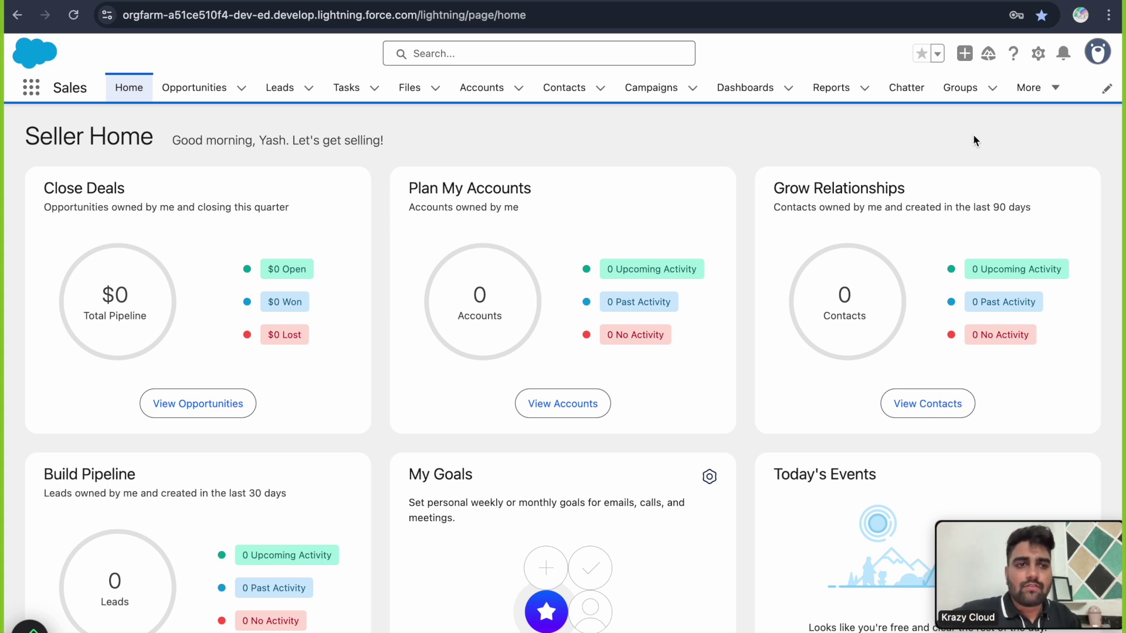
- Go to Setup, search Quick Find for 'einstein', and open Einstein Setup
left_click(1038, 54)
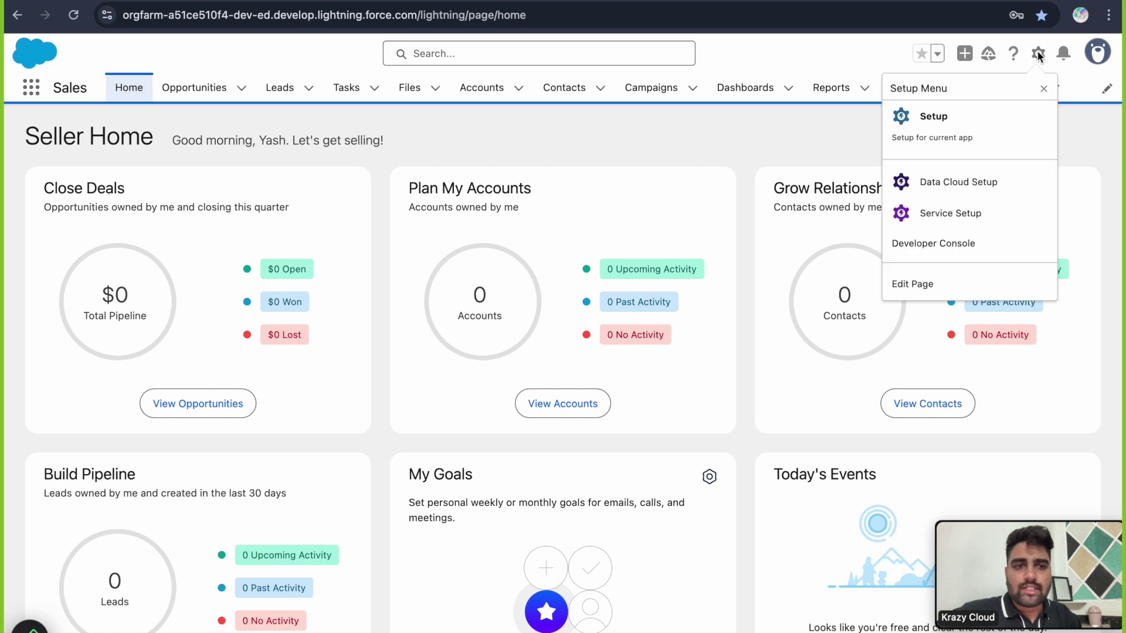
left_click(954, 118)
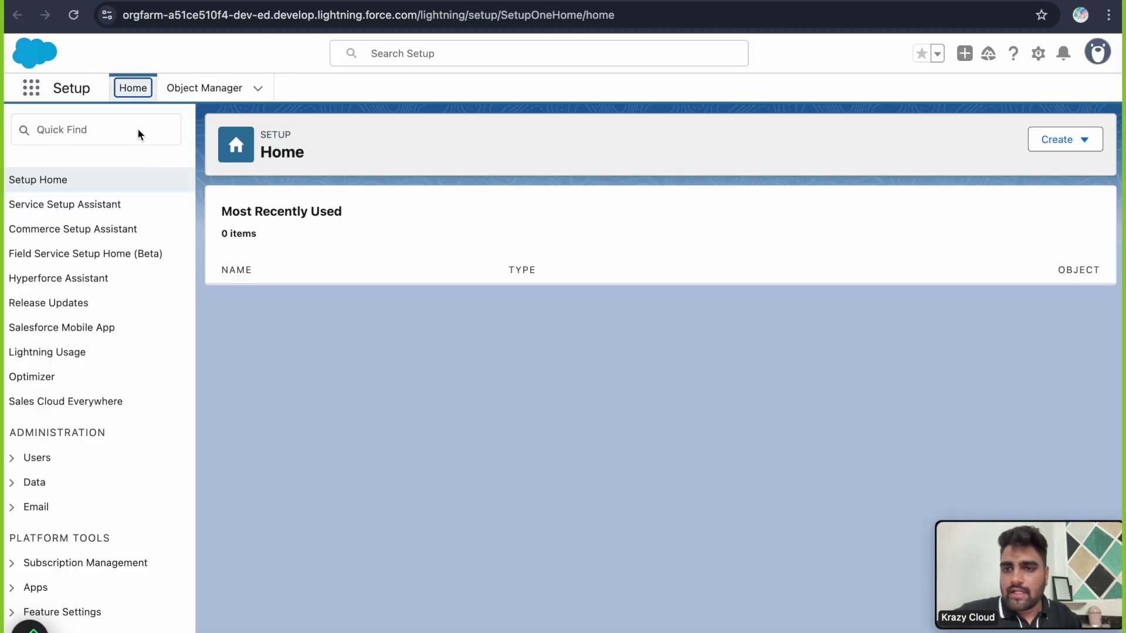
left_click(139, 129)
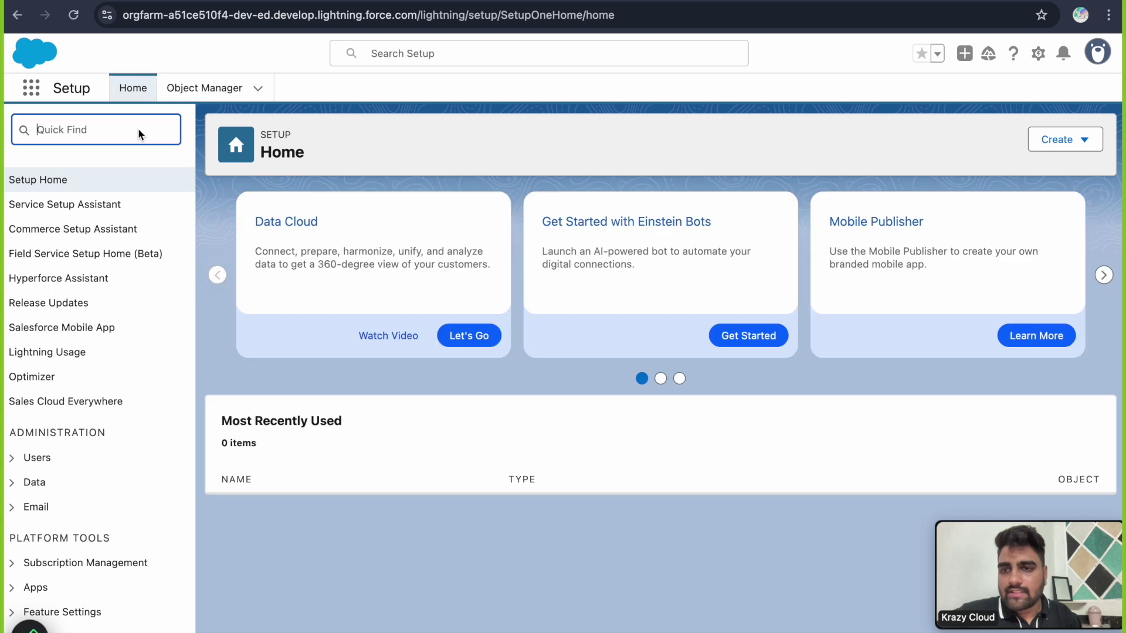
type("agentf")
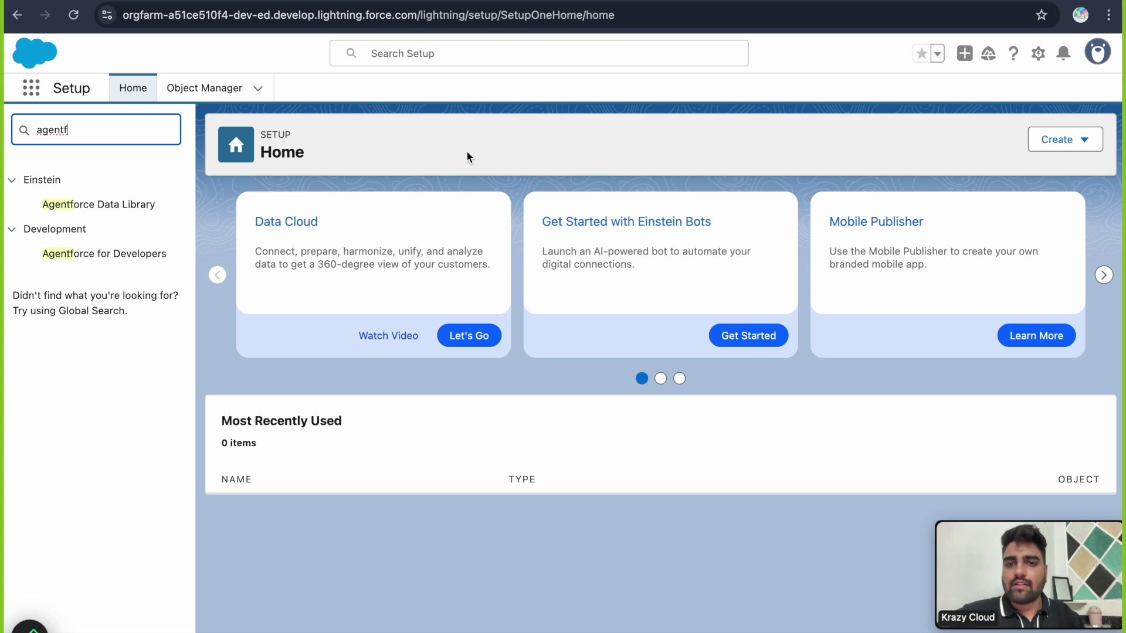
double_click(119, 128)
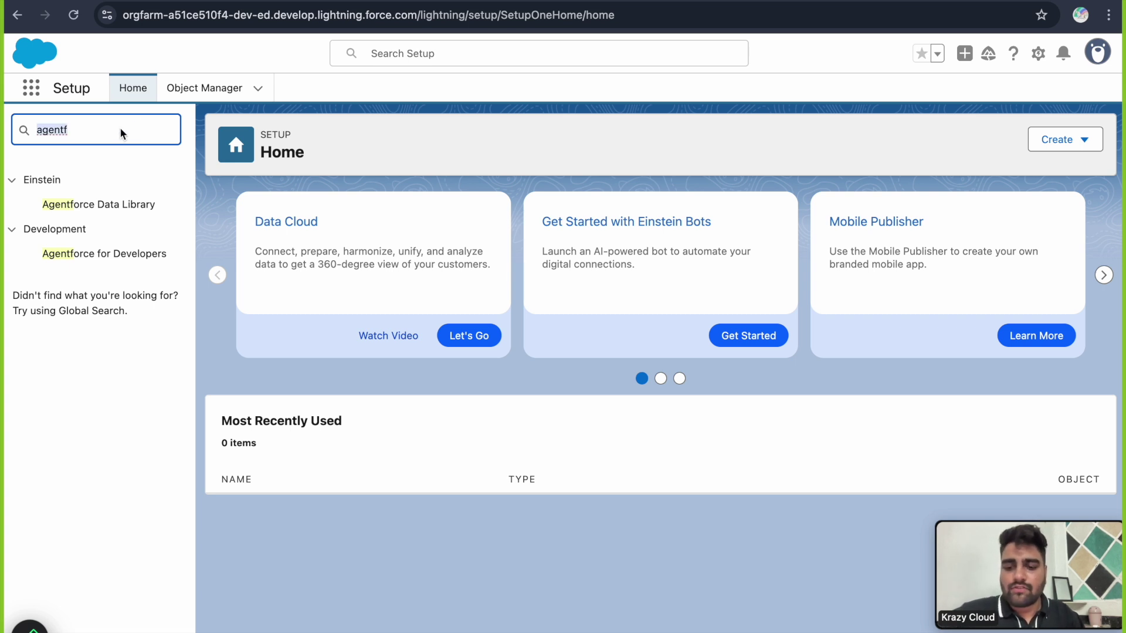
key("BackSpace")
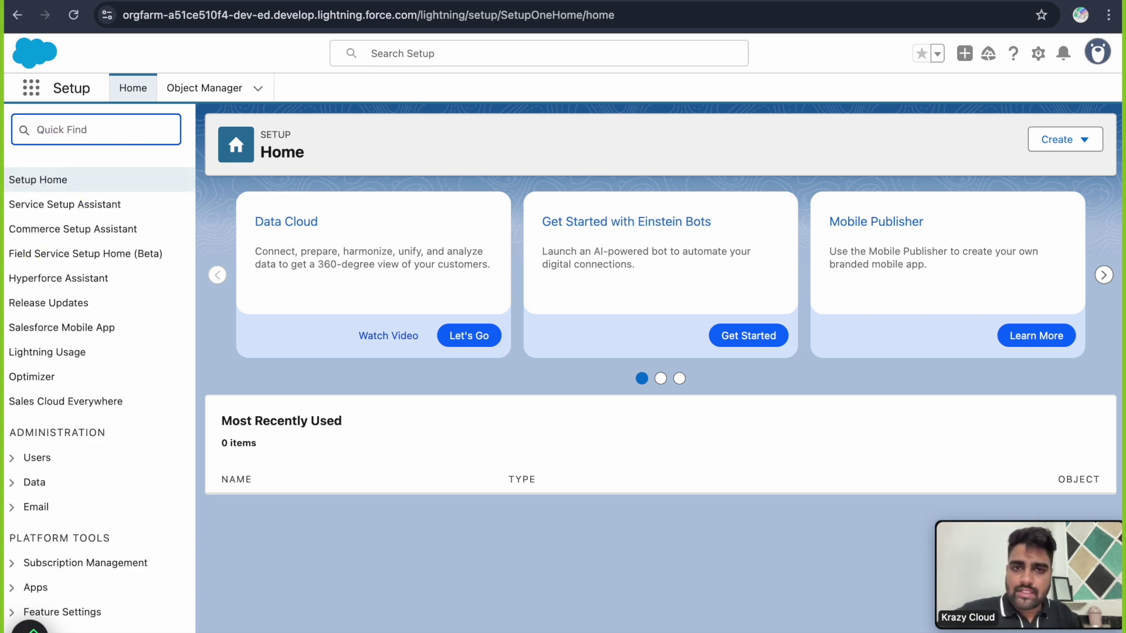
type("ei")
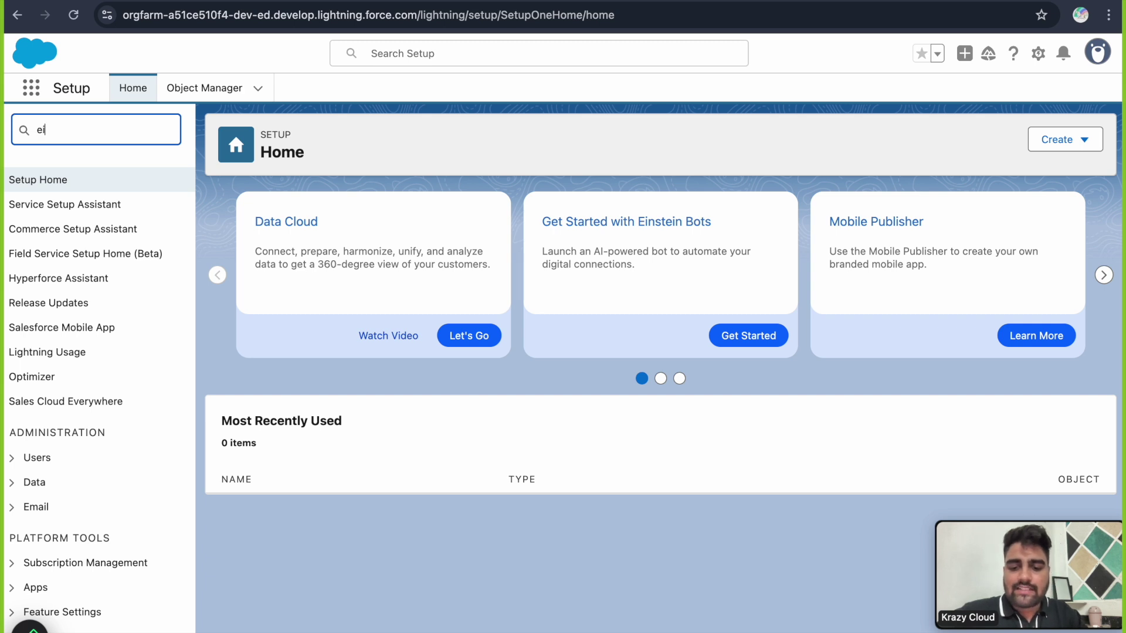
type("nstein")
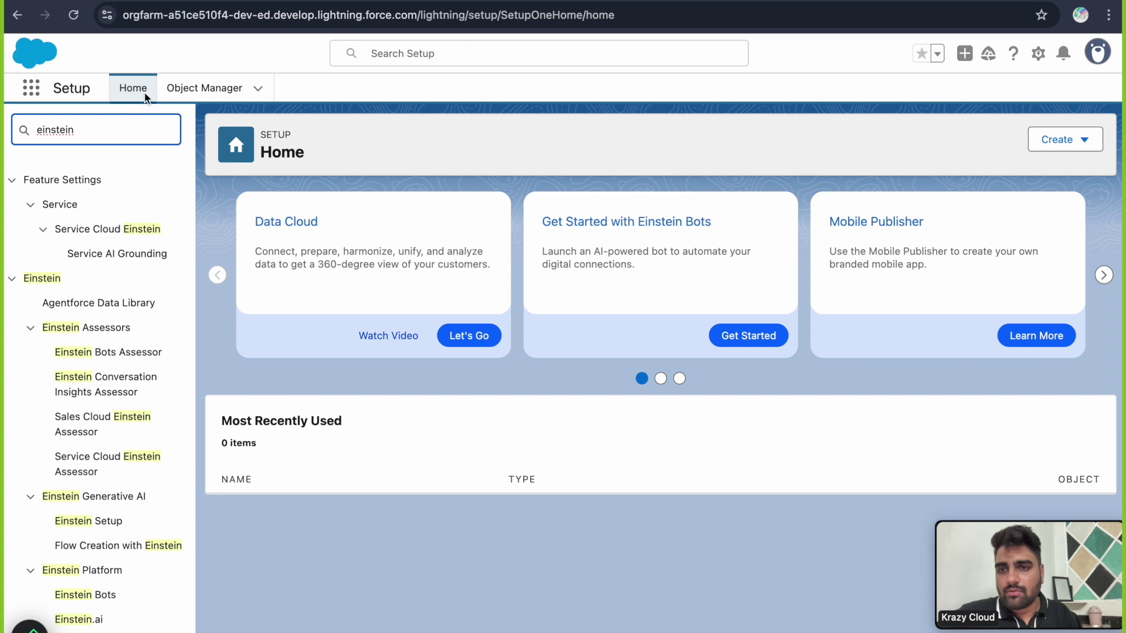
scroll(114, 510, "down", 1)
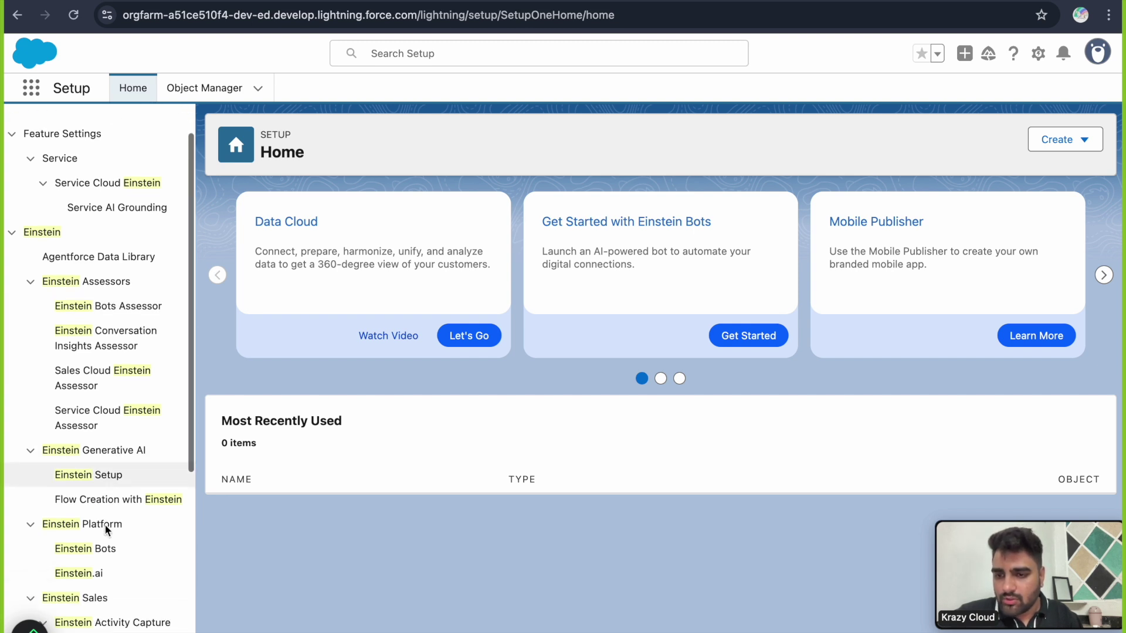
left_click(110, 467)
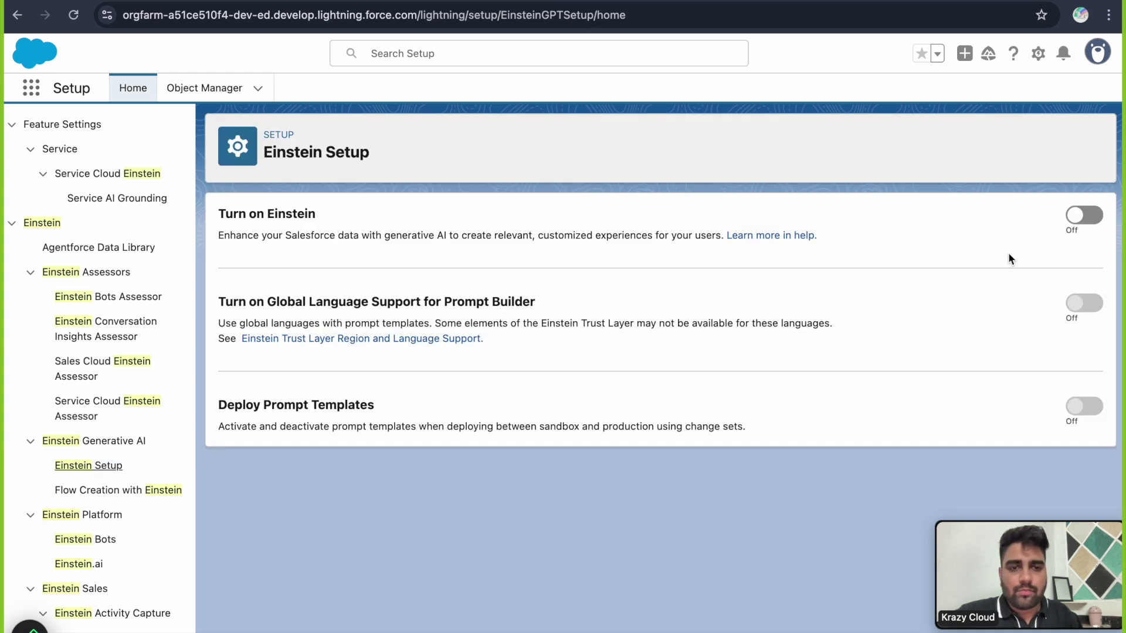
- Turn on Einstein, refresh the page, and filter the setup menu by 'agent'
left_click(1079, 217)
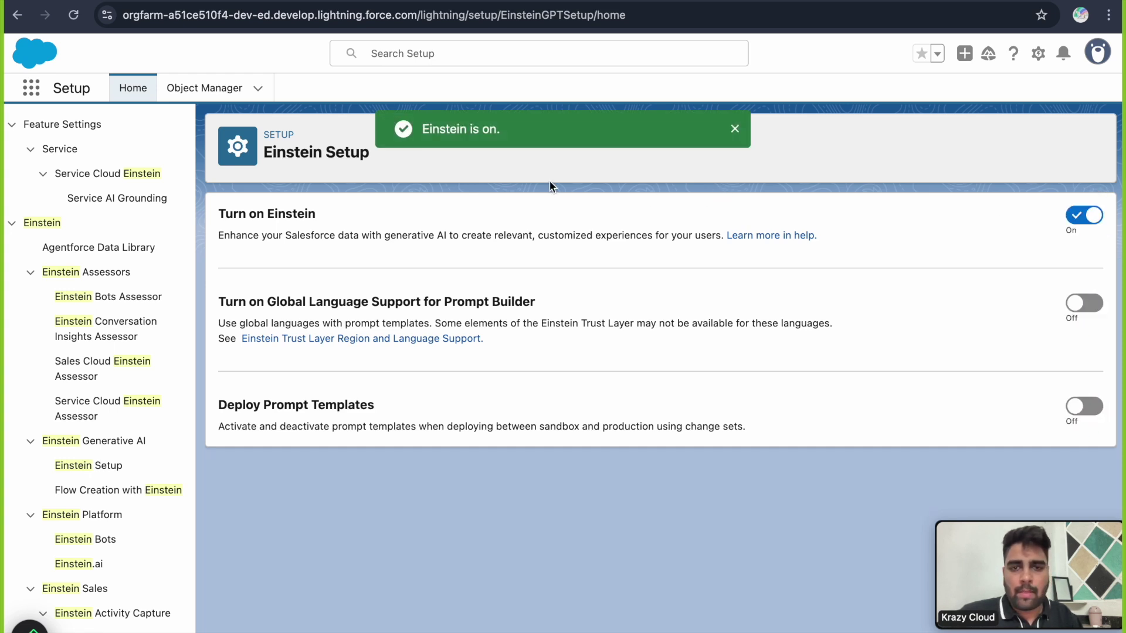
left_click(75, 15)
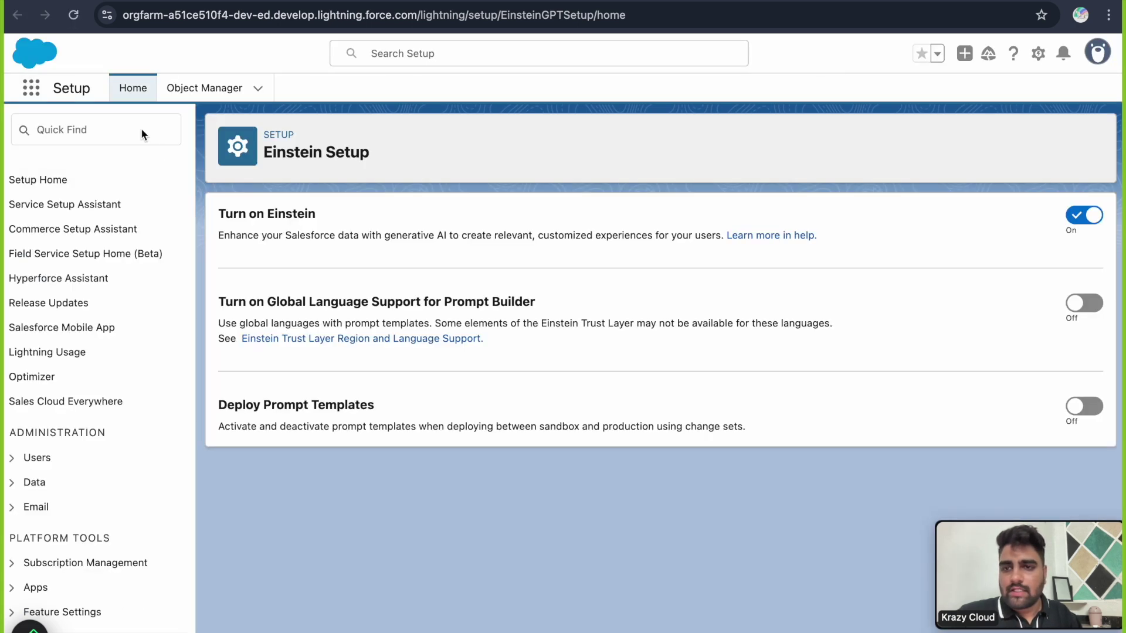
left_click(141, 130)
type("agent")
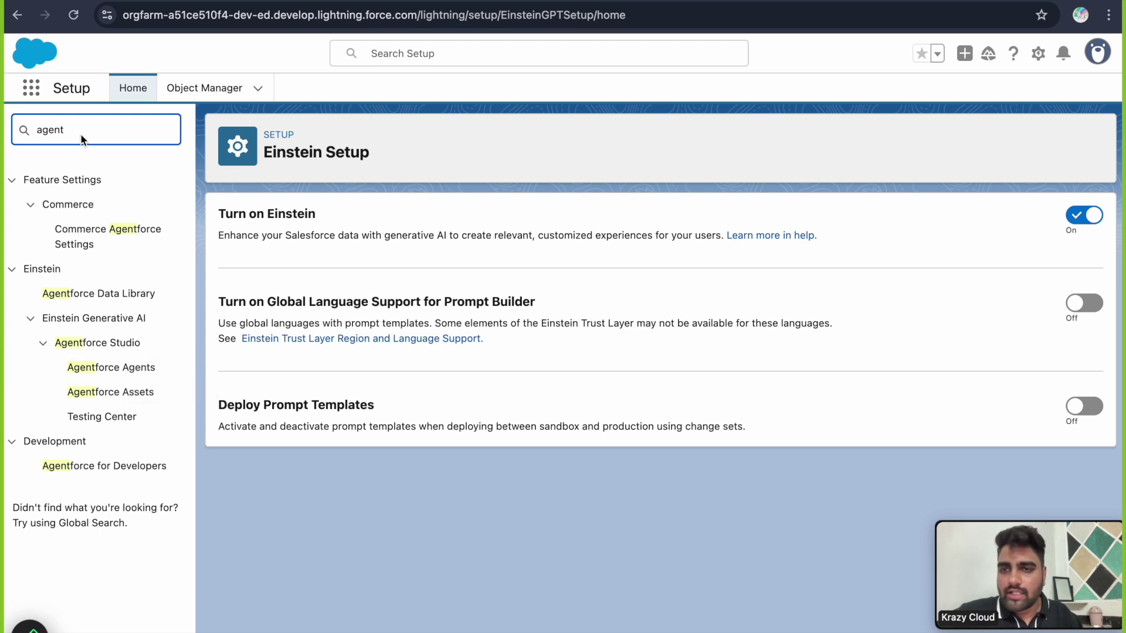
- Turn on Agentforce on the Agentforce Agents page, then close the tab to return to Sales Home
left_click(126, 368)
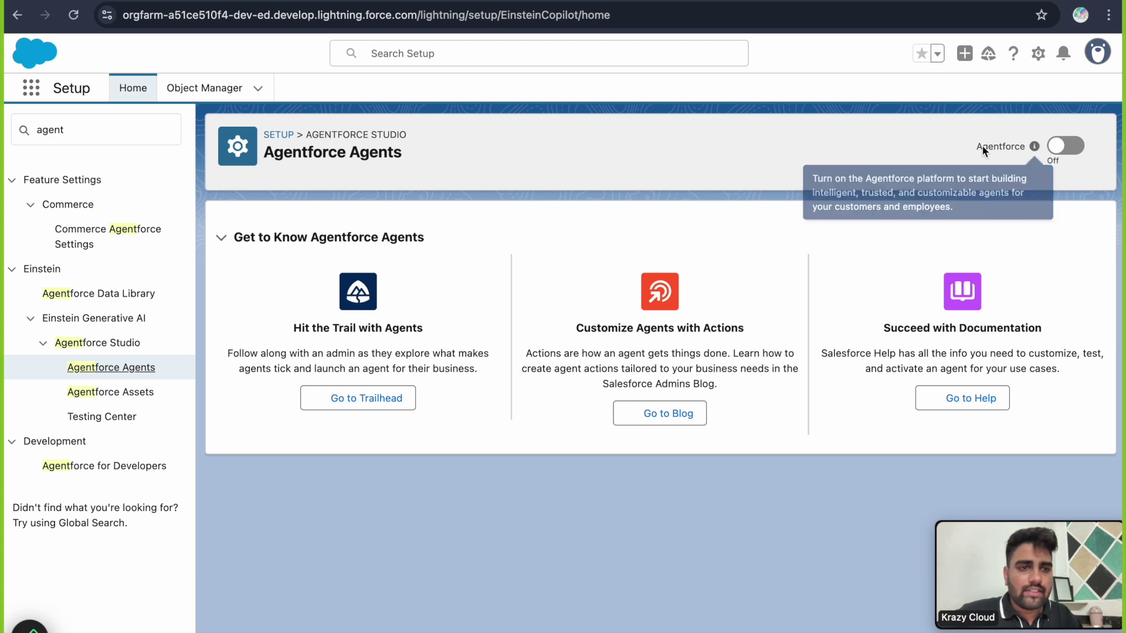
left_click(1063, 146)
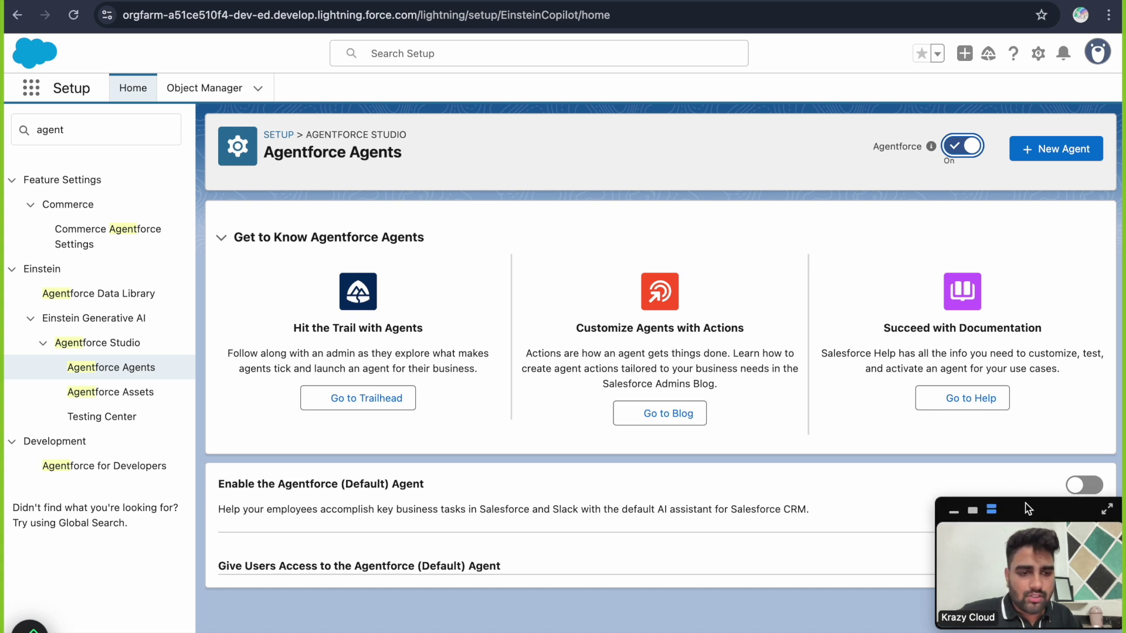
left_click_drag(1012, 516, 1012, 231)
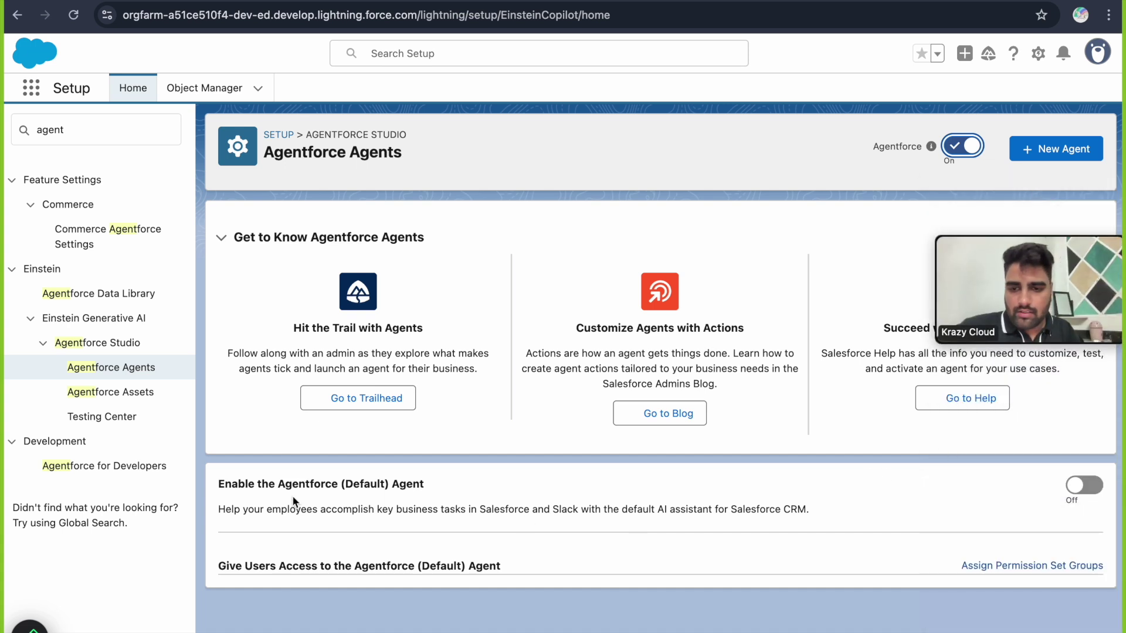
left_click_drag(214, 484, 466, 488)
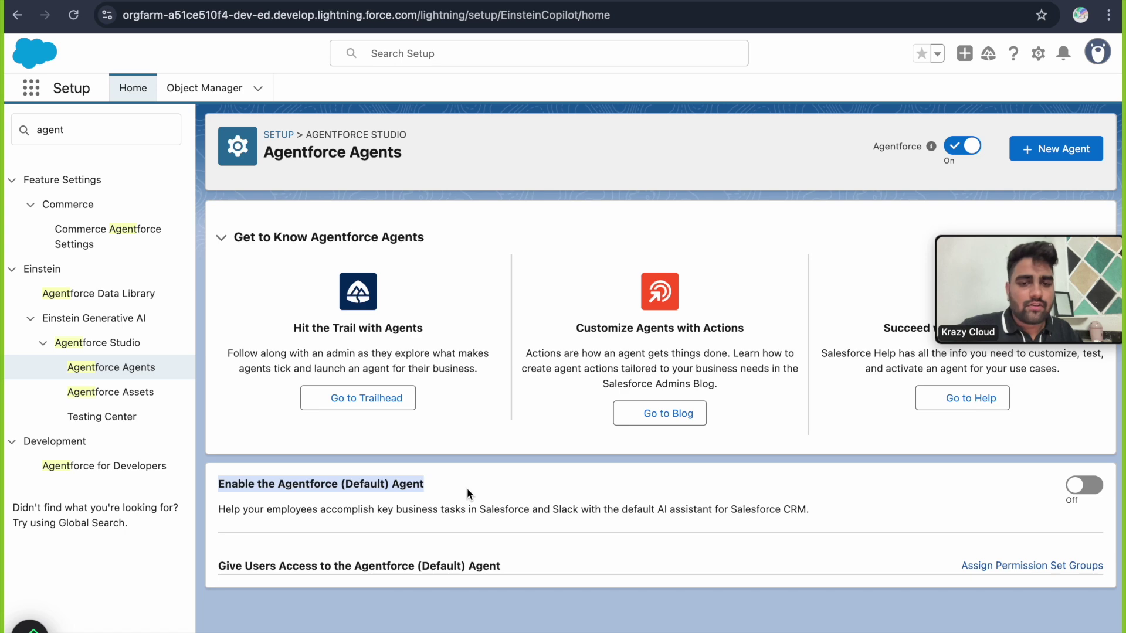
left_click(514, 484)
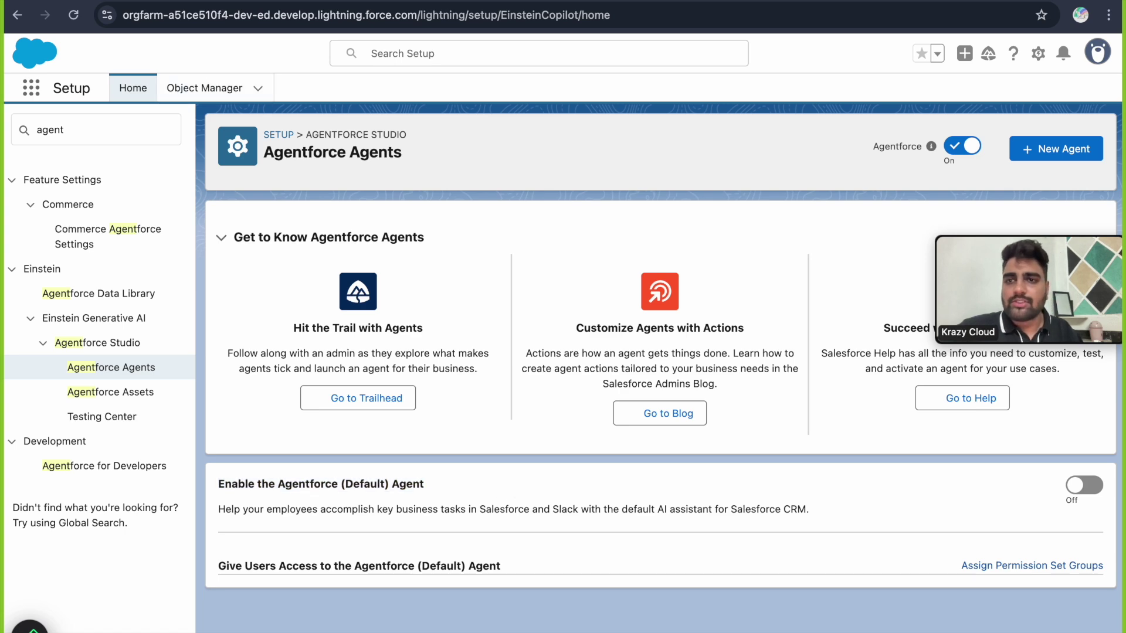
key("ctrl+w")
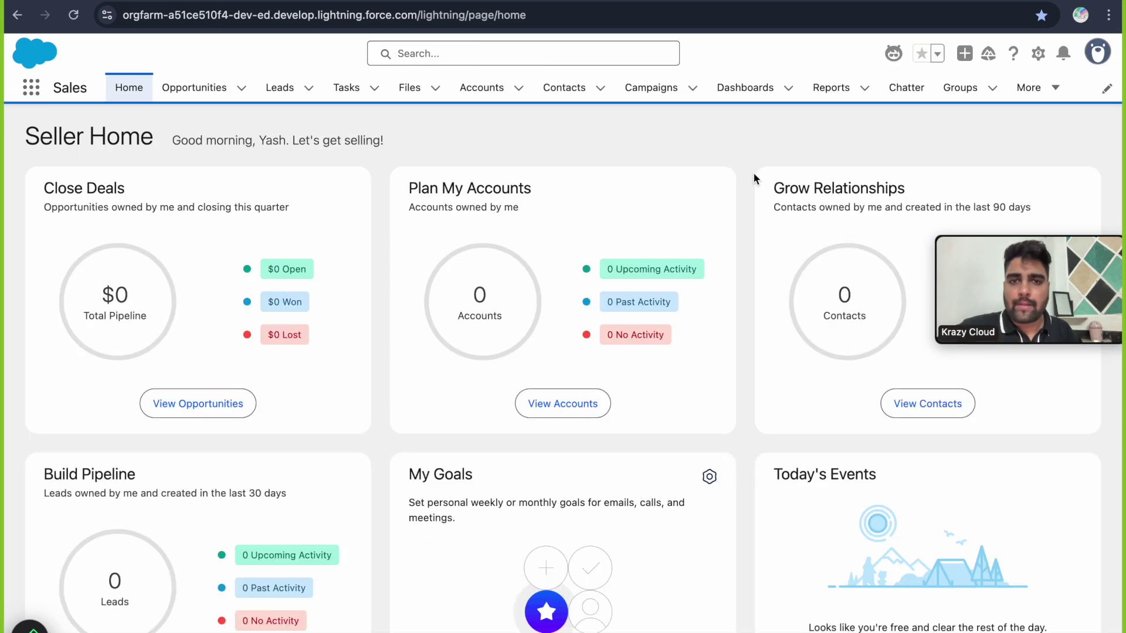
- Open the Agentforce chat panel and switch on the Agentforce (Default) Agent in setup
left_click(894, 54)
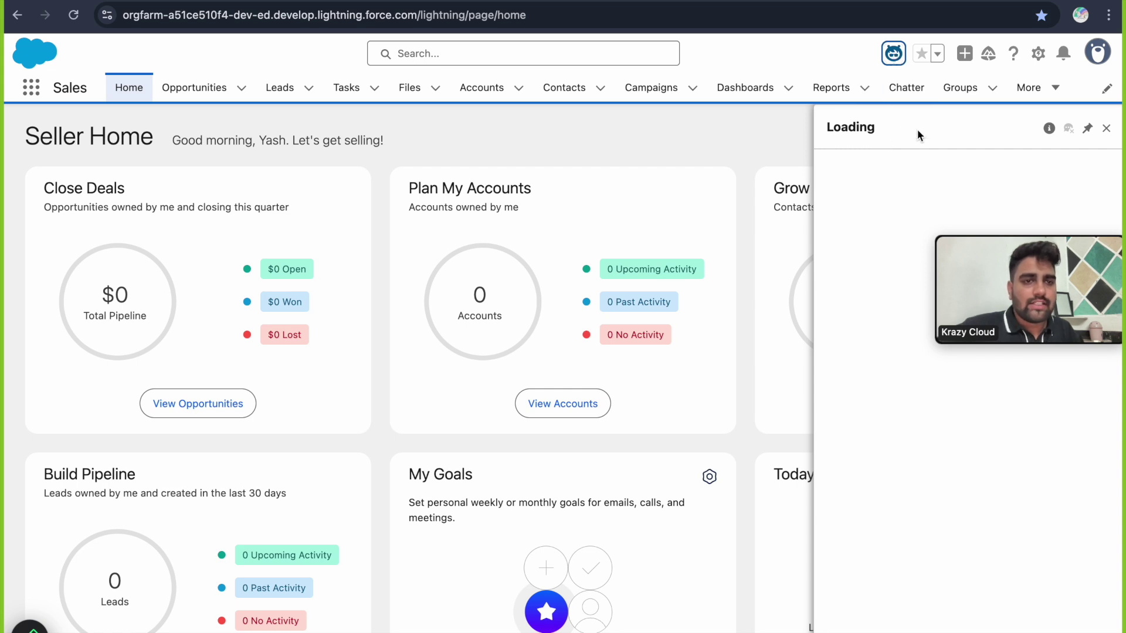
mouse_move(1082, 269)
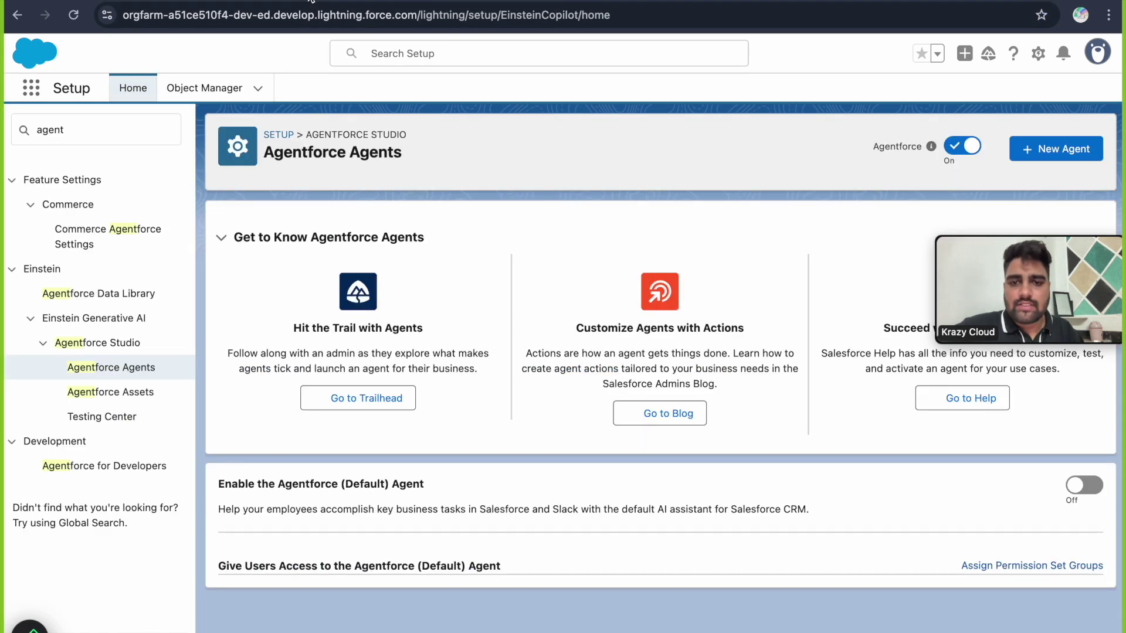
left_click(1073, 491)
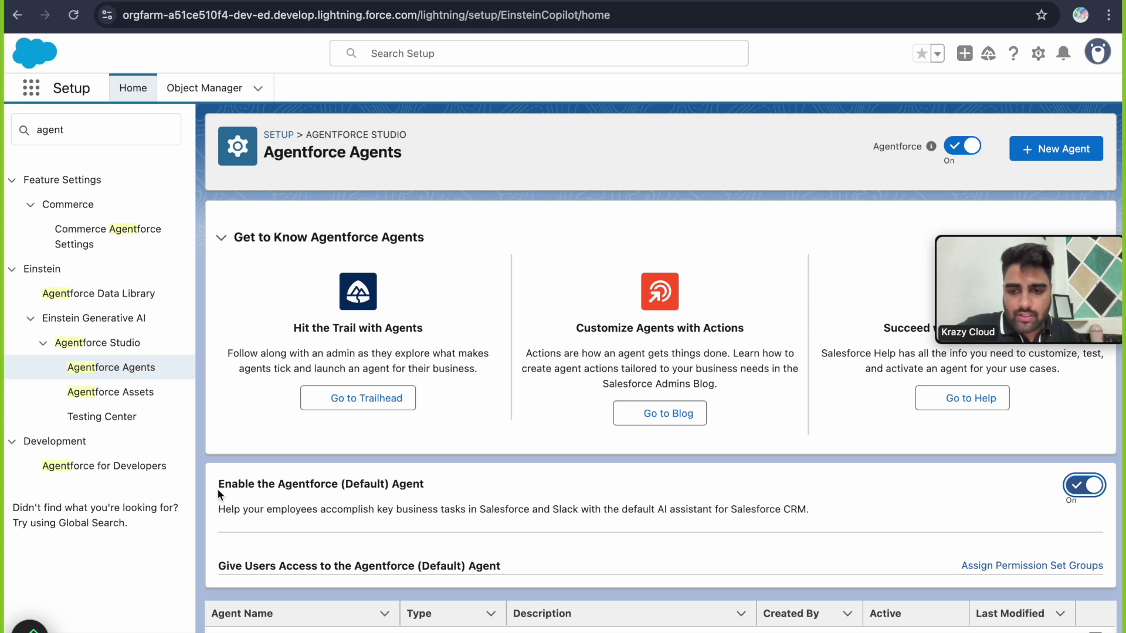
left_click_drag(217, 486, 433, 488)
- Dismiss the Say hello to Agentforce popover, accept the usage notice, and inspect the chat error
left_click(455, 491)
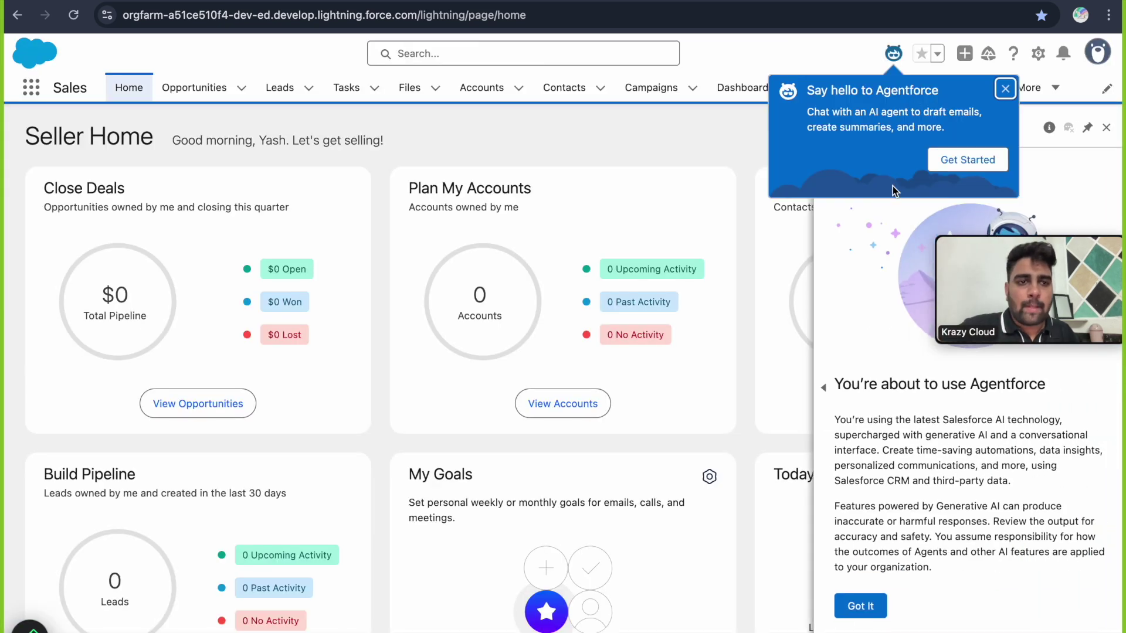
left_click(1005, 89)
left_click(873, 598)
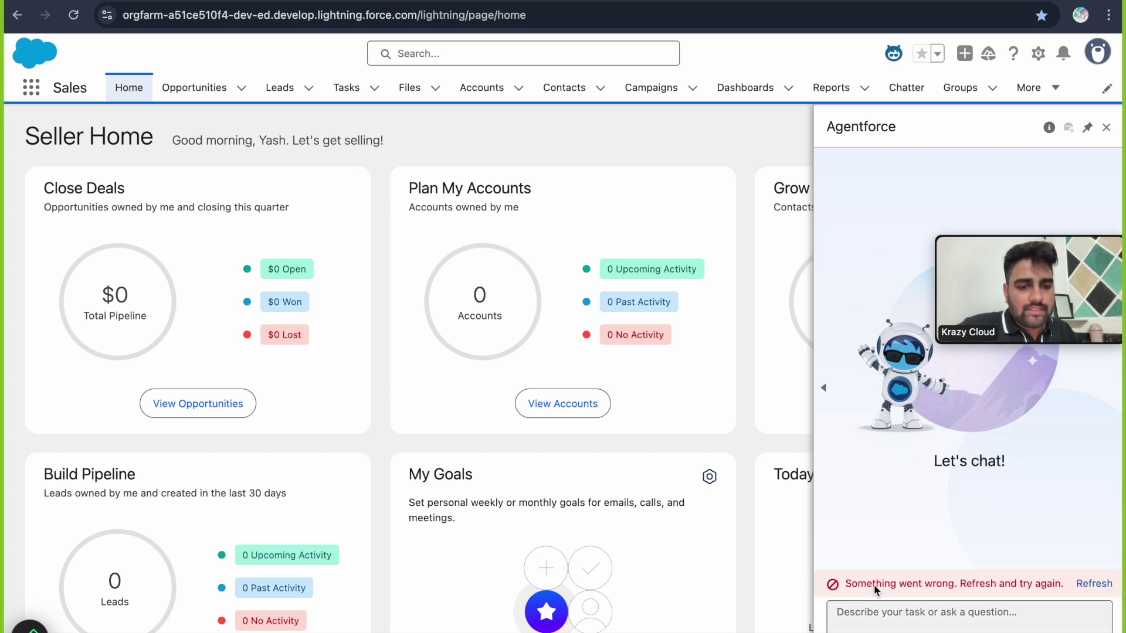
left_click_drag(847, 585, 1088, 593)
left_click(1087, 593)
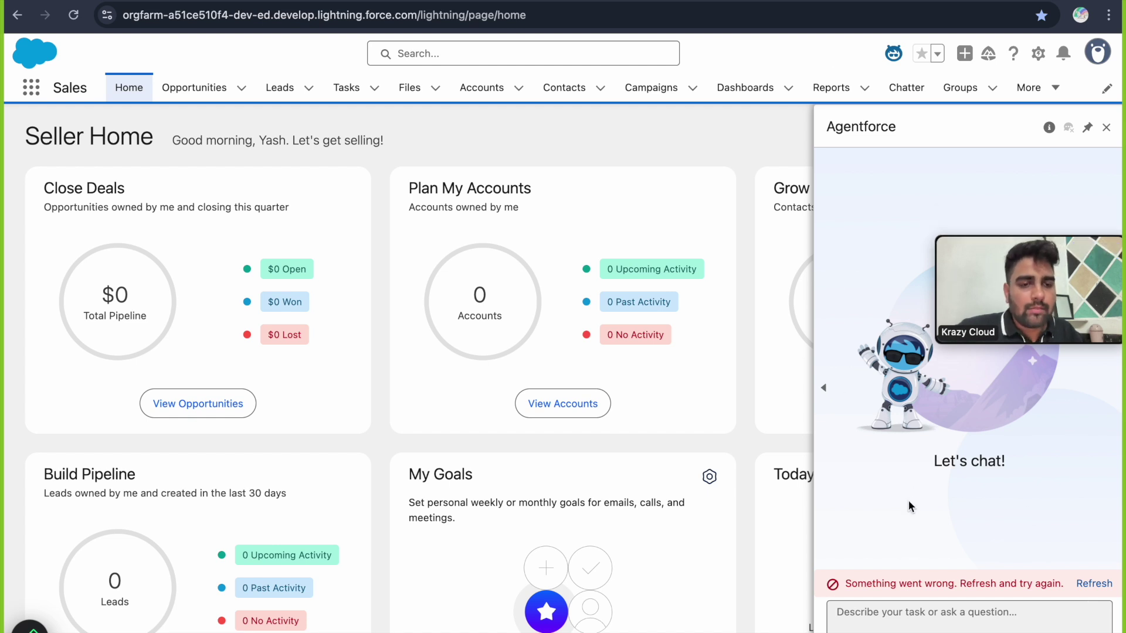
left_click_drag(847, 584, 1114, 590)
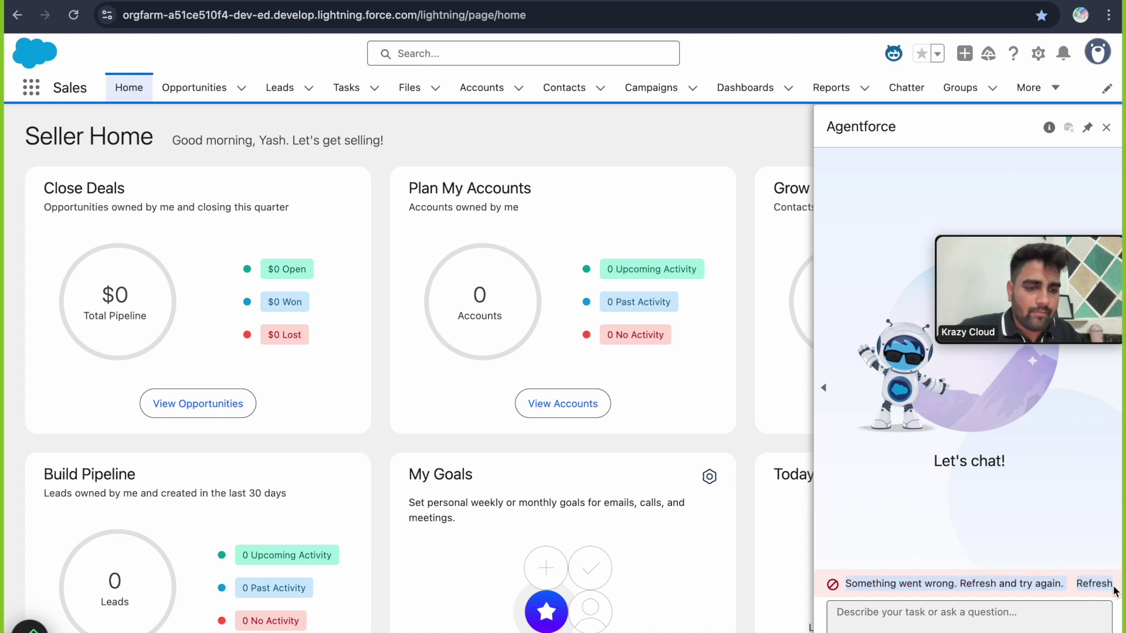
left_click(894, 516)
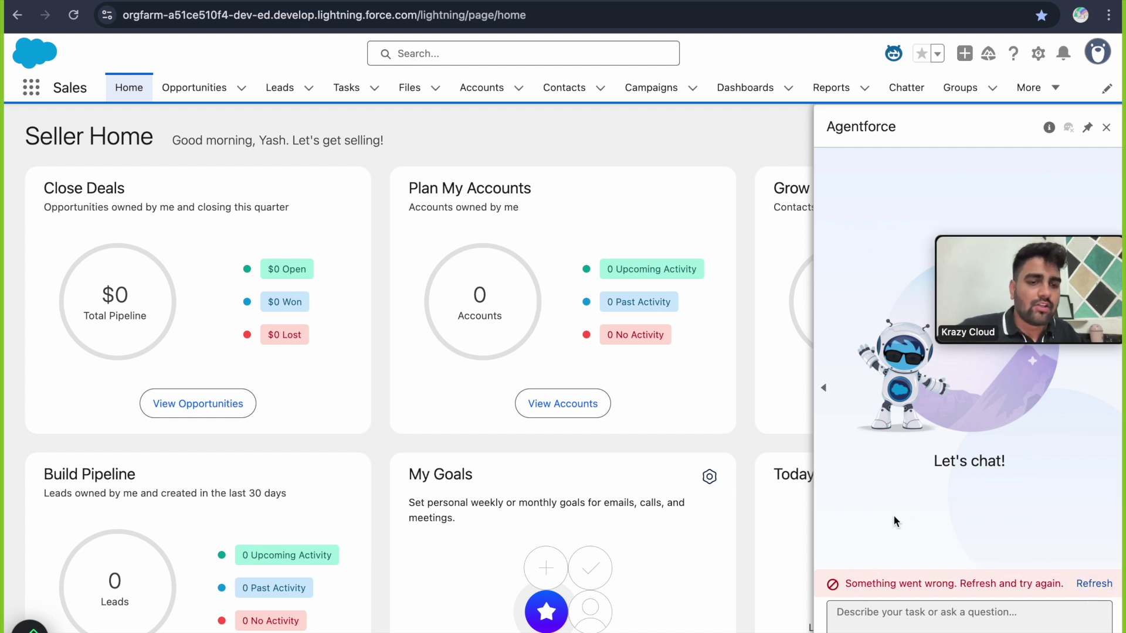
left_click(327, 1)
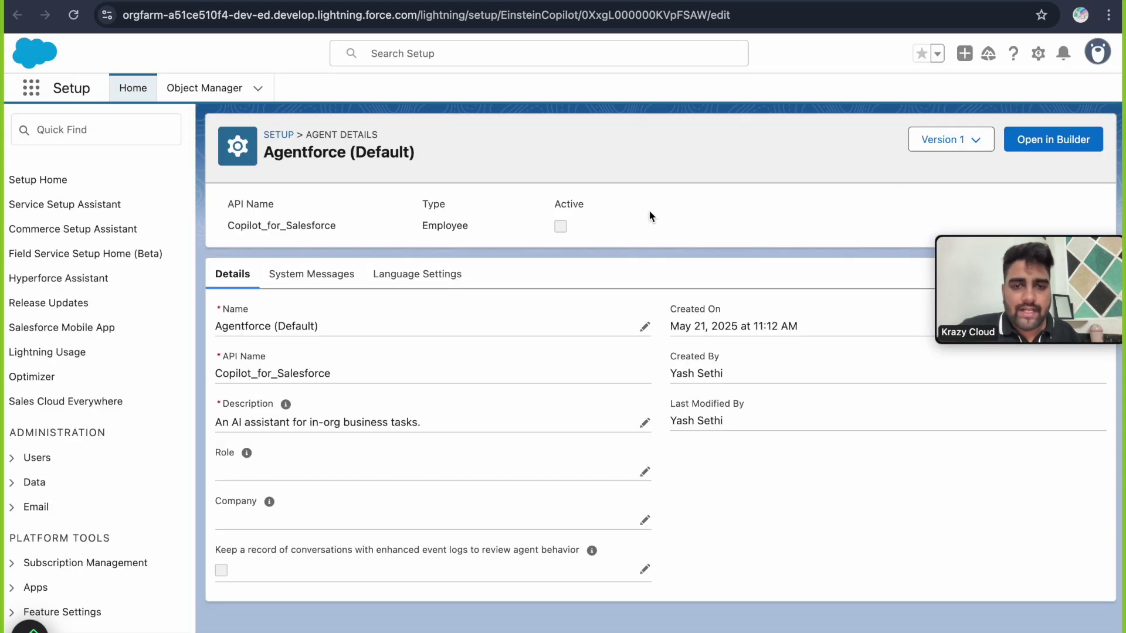
- Activate Agentforce (Default) in Agentforce Builder, dismiss the tour, and reload Sales Home
left_click(1057, 150)
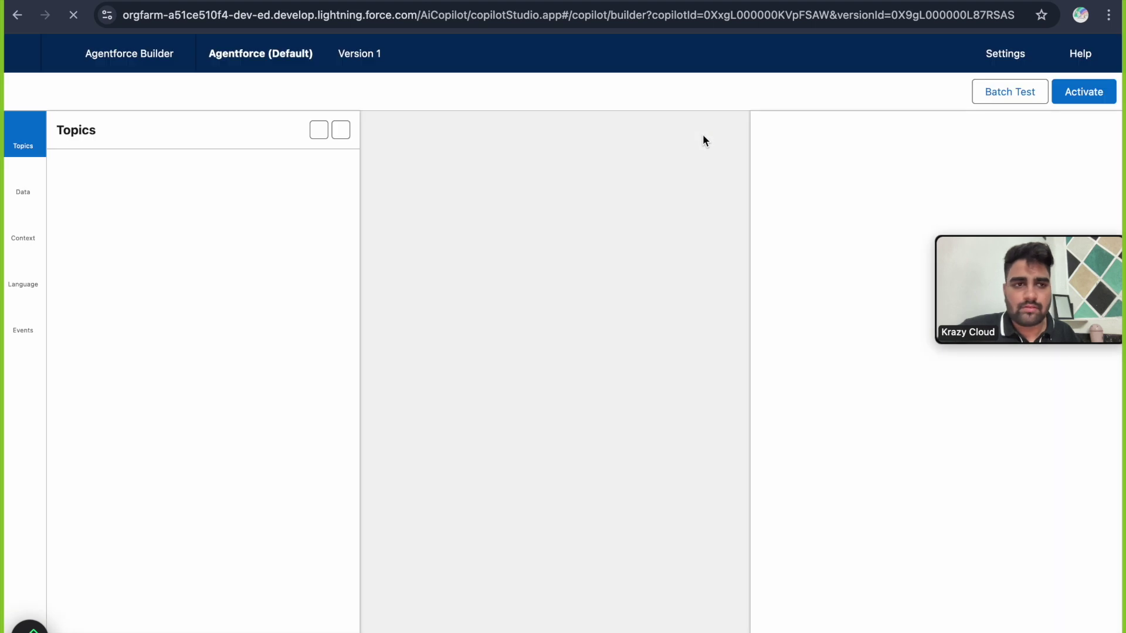
left_click(1083, 93)
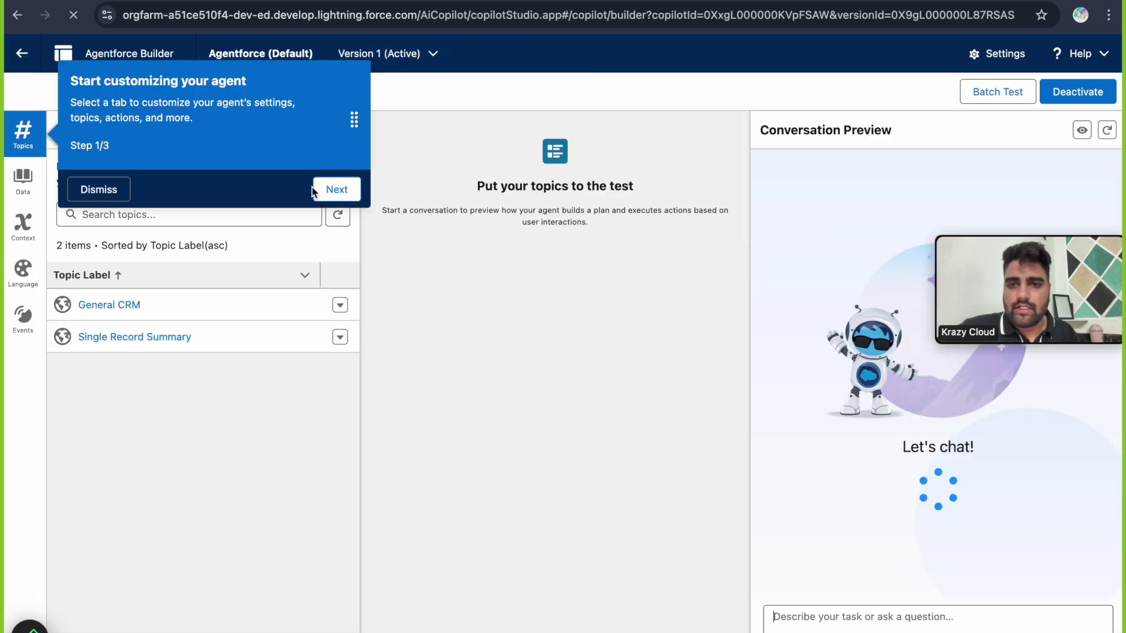
left_click(337, 190)
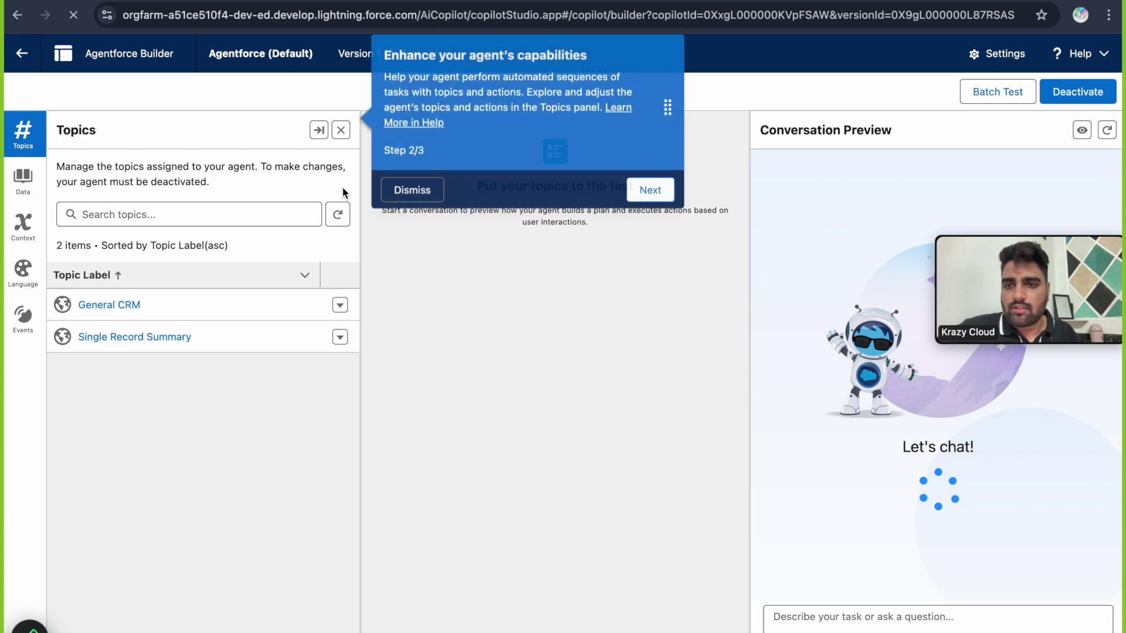
left_click(411, 197)
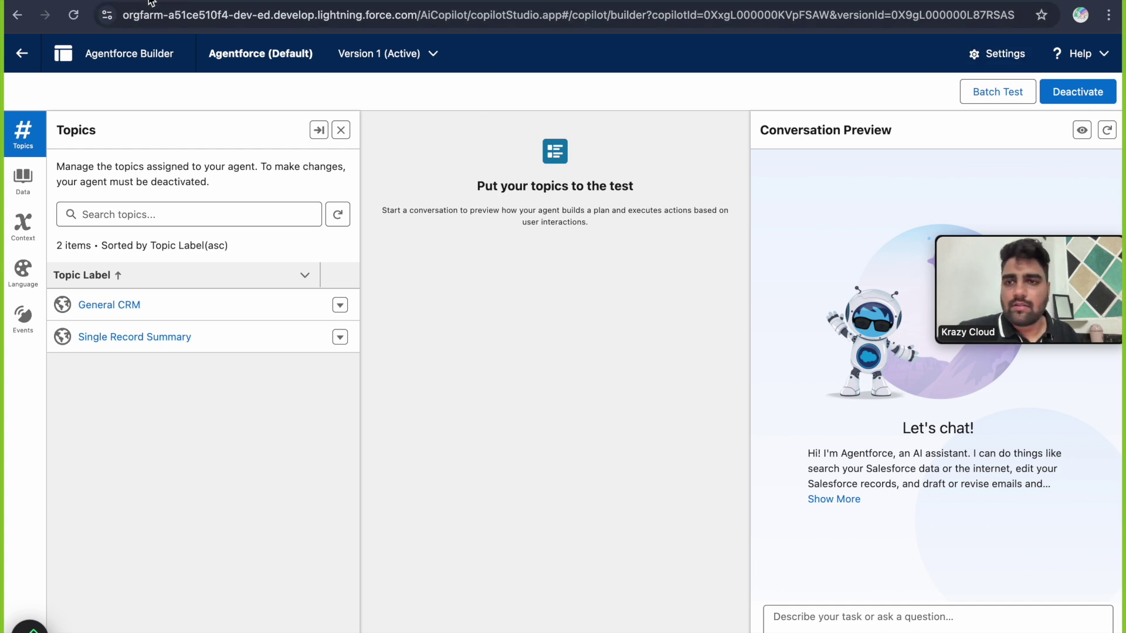
left_click(73, 15)
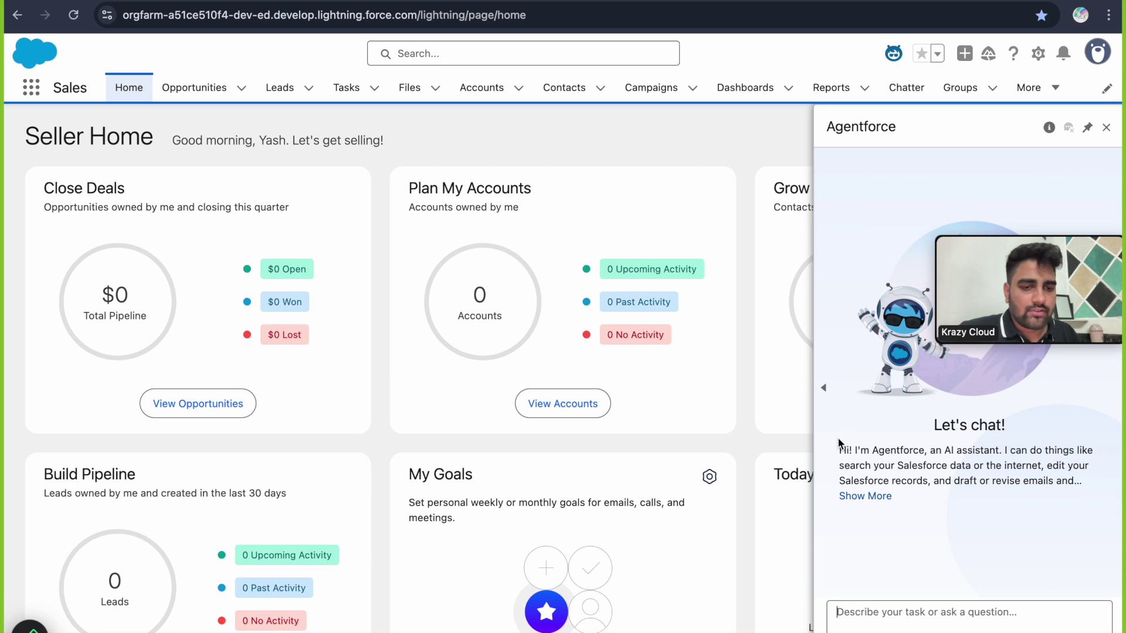
- Expand the agent's full greeting with Show More in the Agentforce panel
left_click_drag(839, 452, 1085, 484)
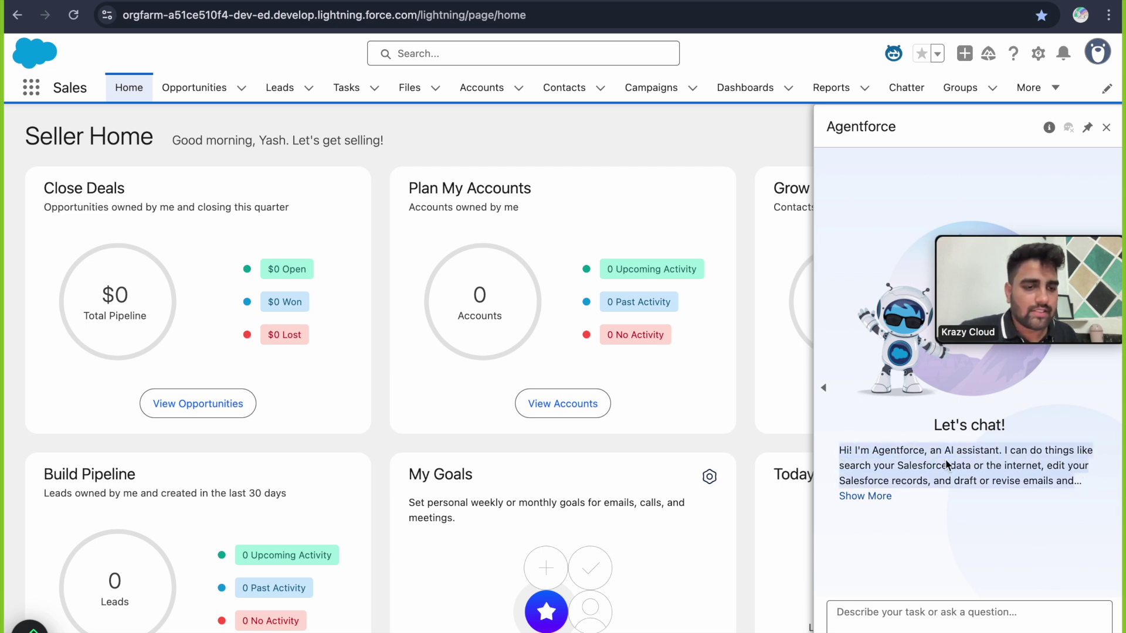
scroll(947, 480, "down", 1)
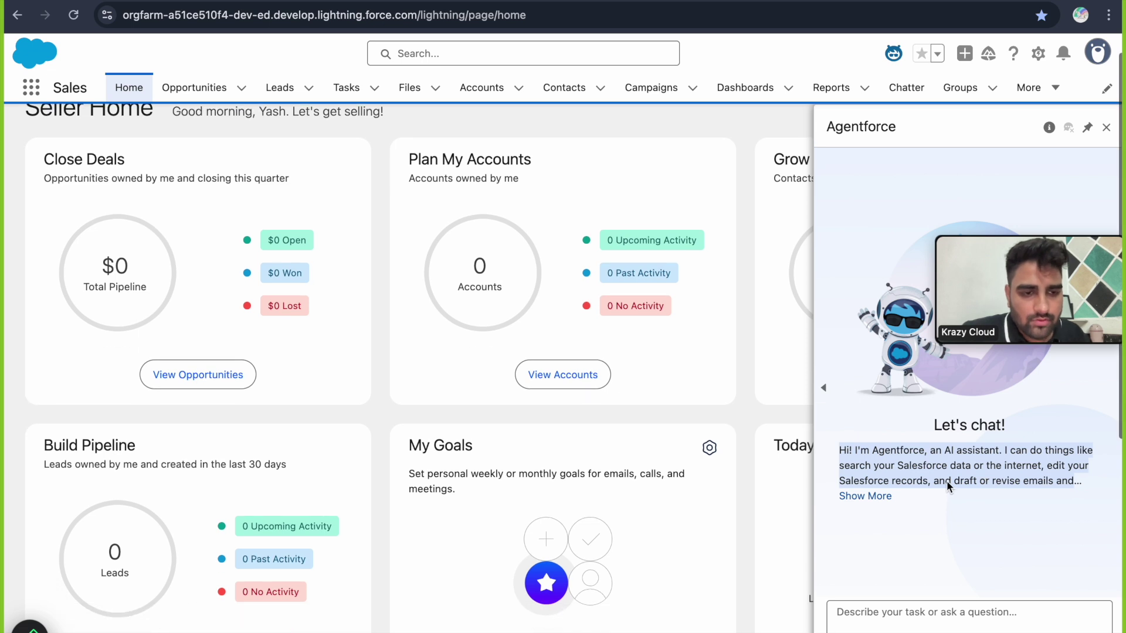
left_click(887, 497)
scroll(915, 522, "down", 3)
left_click(938, 620)
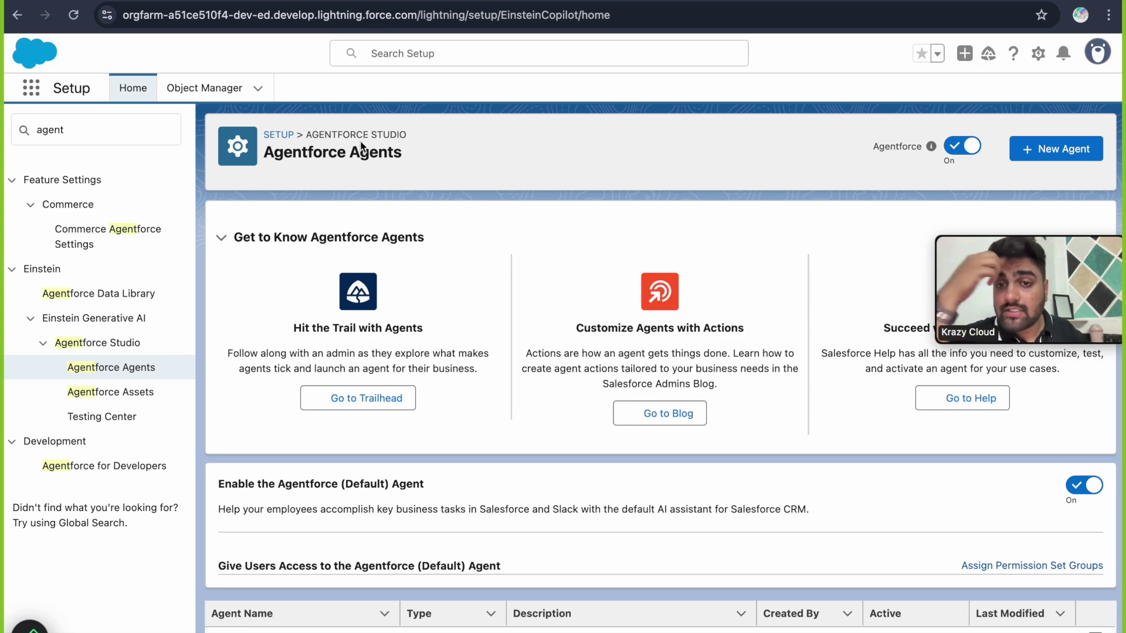
- Close the Agentforce chat panel on Sales Home and reopen it from the header icon
left_click(192, 4)
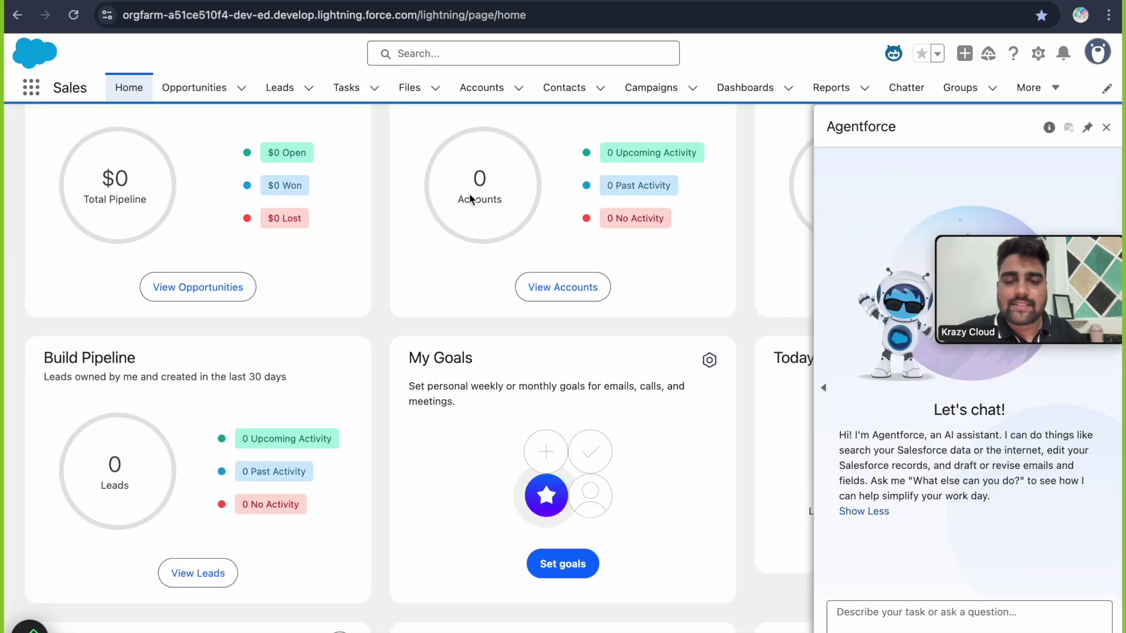
scroll(463, 192, "up", 2)
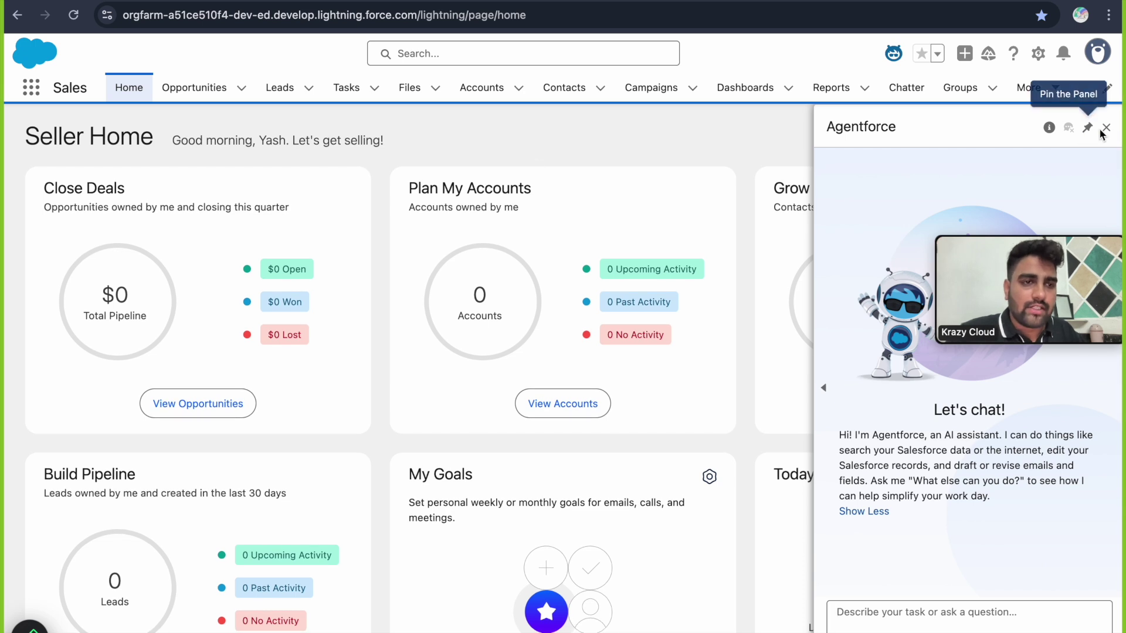
left_click(1106, 127)
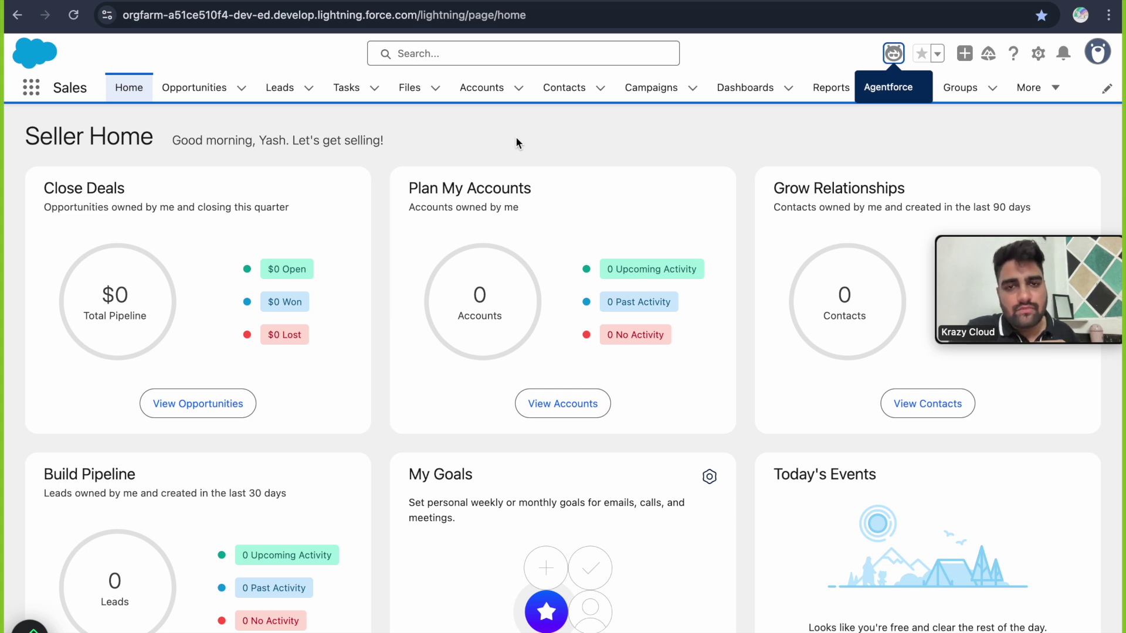
left_click(894, 53)
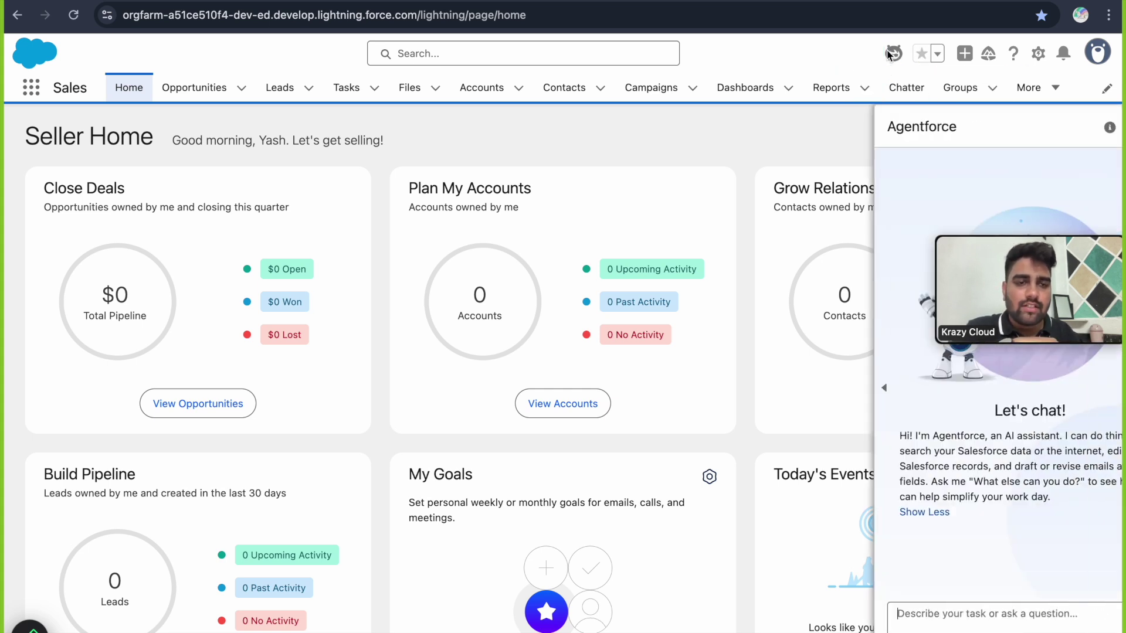